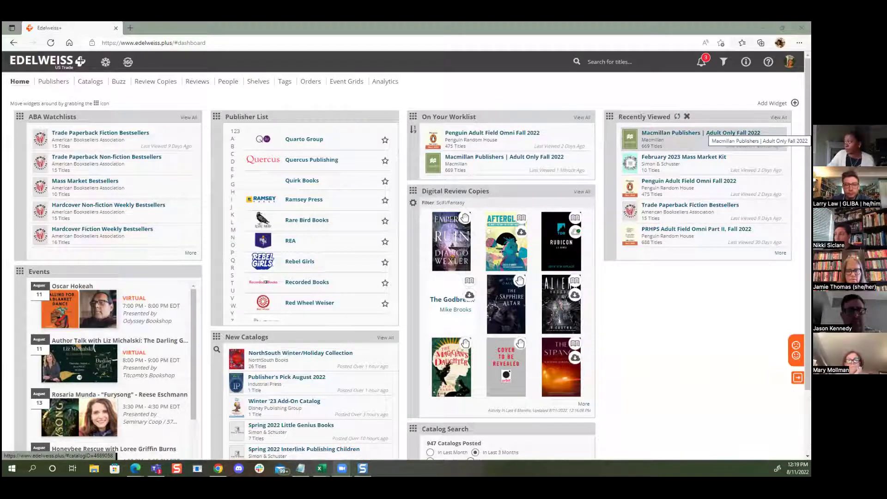
Step: Open the Macmillan Publishers | Adult Only Fall 2022 catalog and view the point-of-sale data for Lizzie Blake's Best Mistake
click(706, 134)
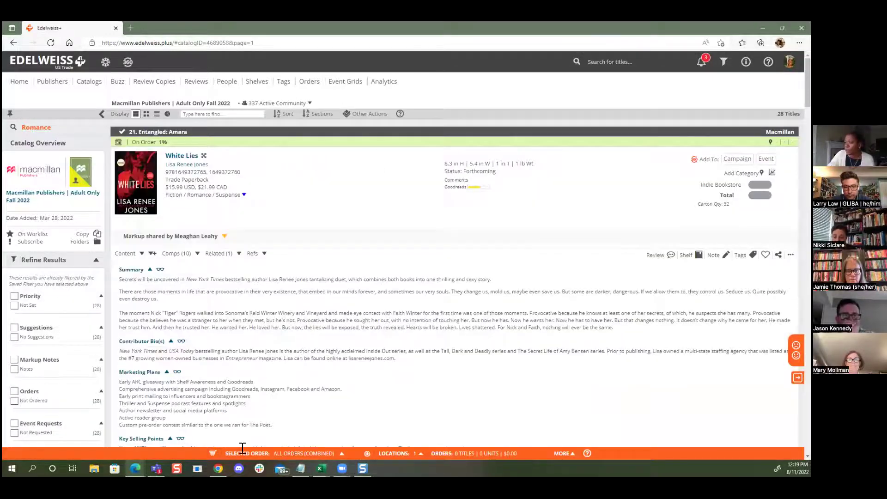
scroll(659, 217, down, 2)
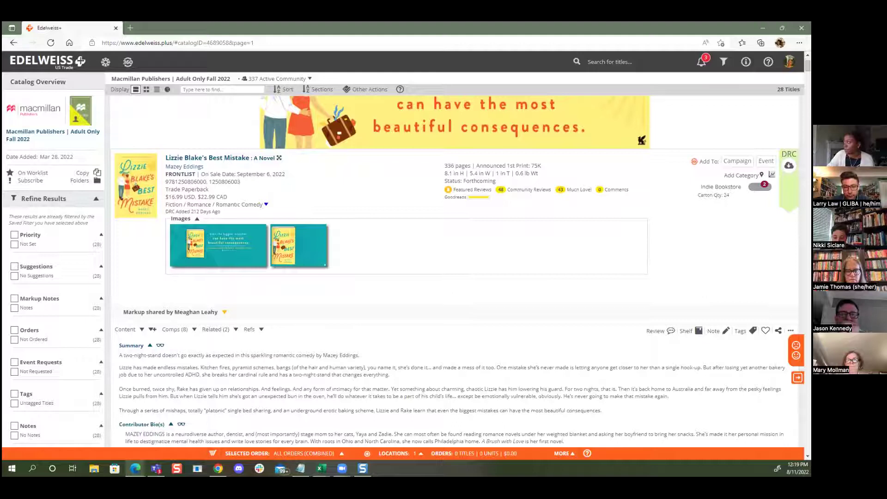
click(657, 200)
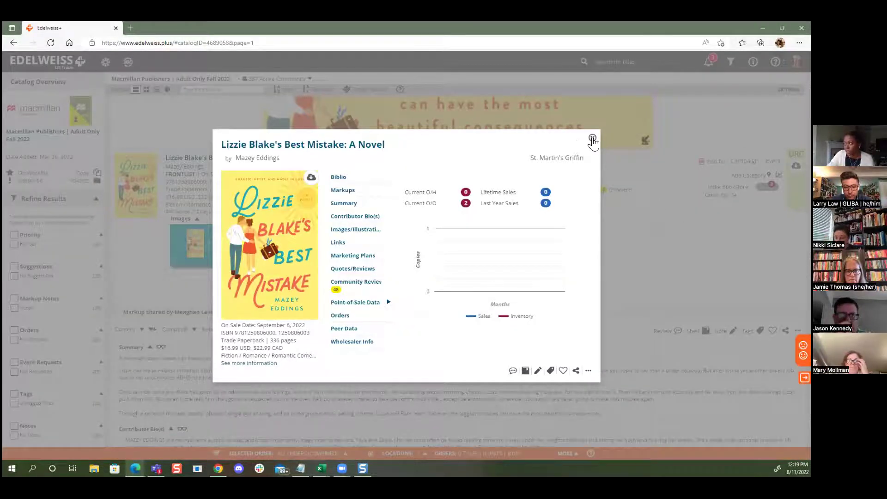
click(592, 138)
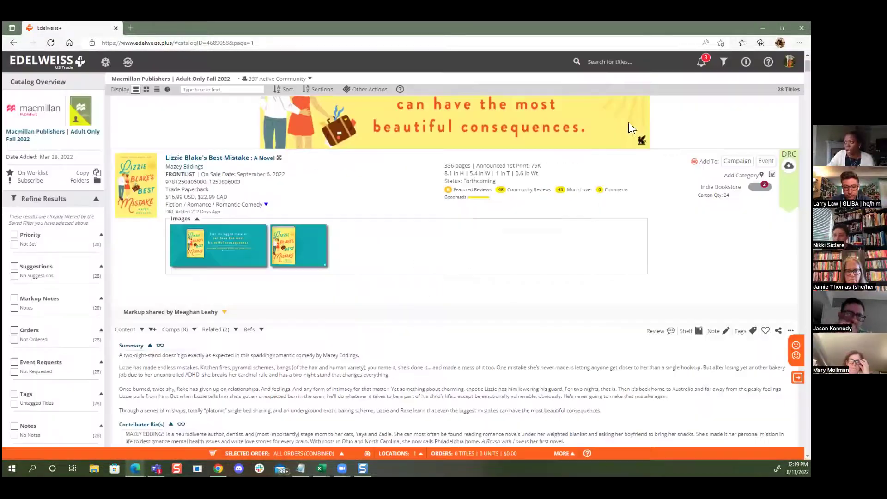
Step: Examine the peer store data for Lizzie Blake's Best Mistake in its title details, then return to the catalog
click(279, 159)
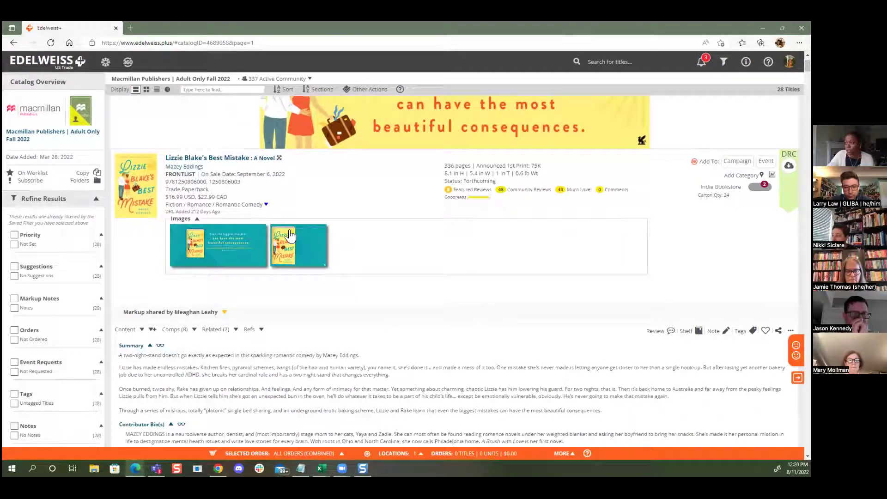
click(355, 329)
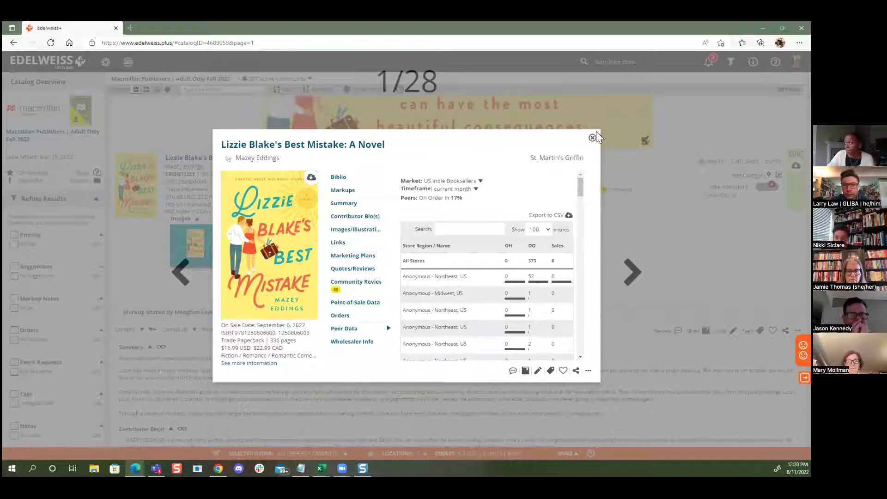
click(605, 203)
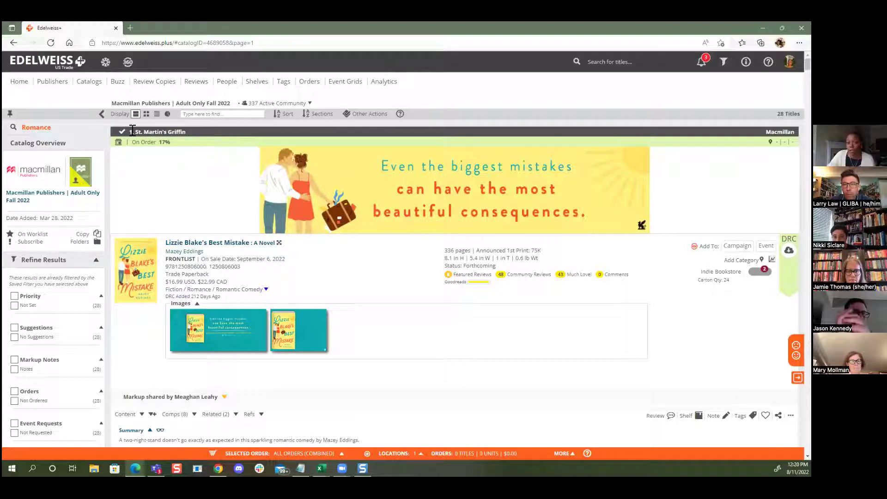
Step: Set the peer comparison market for the catalog's on-order percentages to Great Lakes Retailers
click(118, 143)
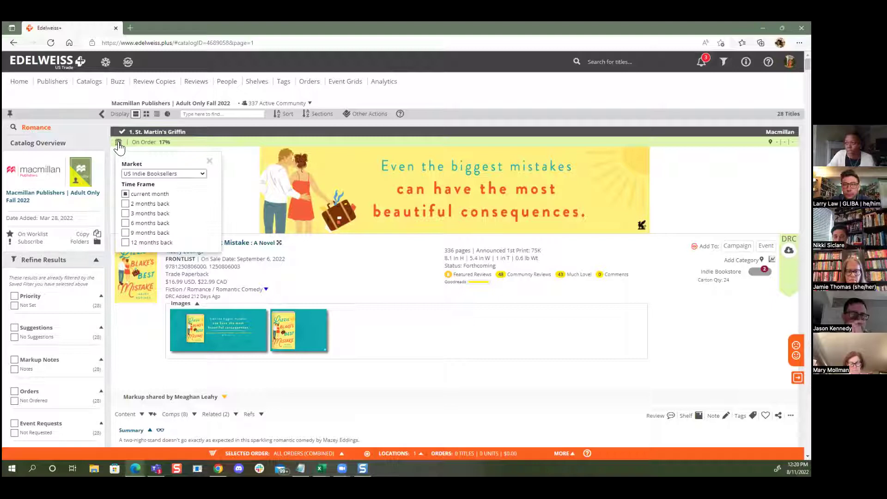
click(170, 173)
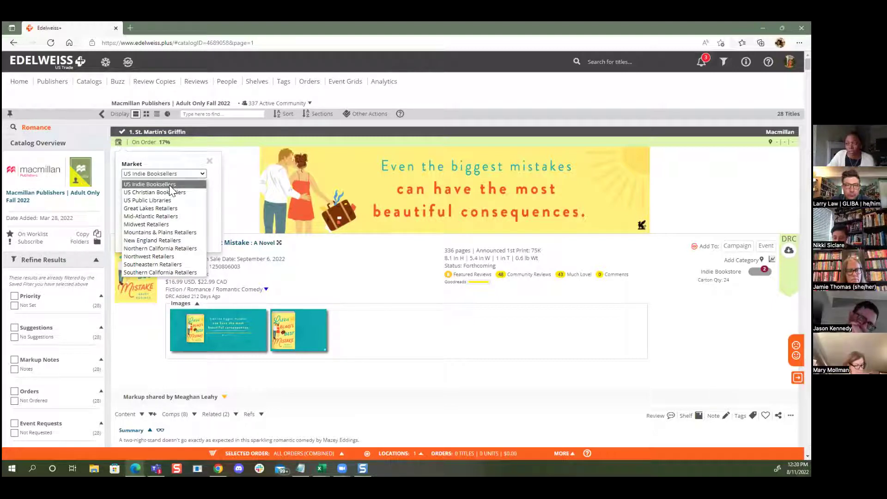
click(183, 208)
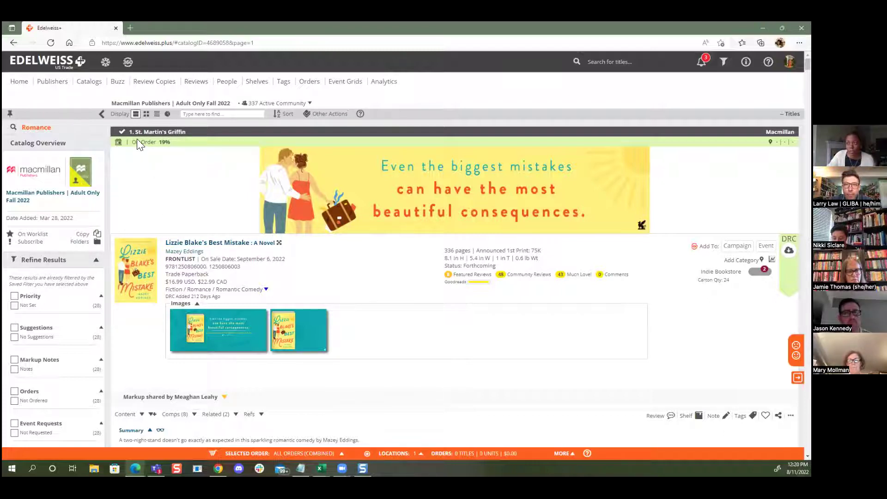
mouse_move(163, 142)
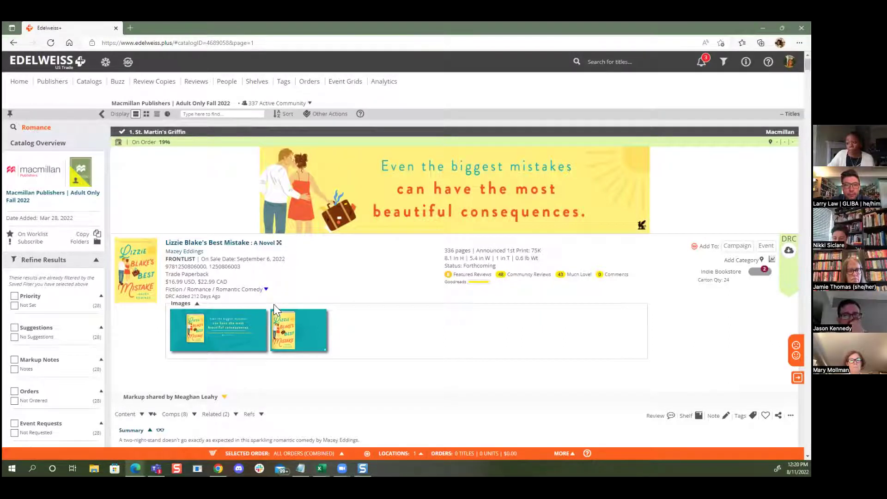
Step: Collapse the expanded content sections, such as summary and contributor bios, beneath the catalog titles
scroll(274, 304, down, 3)
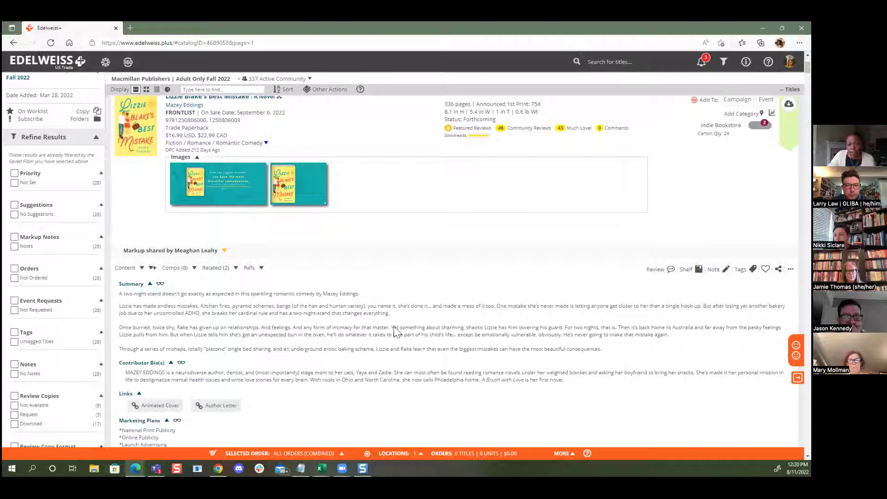
click(142, 268)
scroll(314, 366, up, 4)
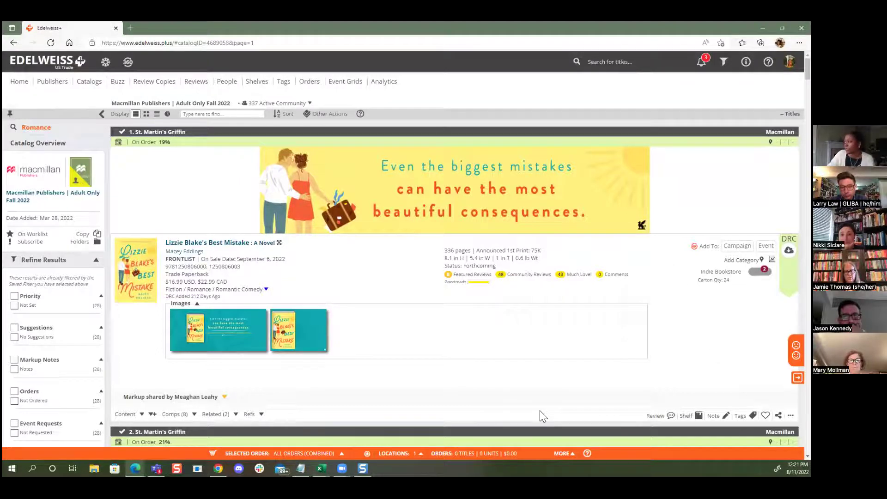
Step: View the category entry field for Lizzie Blake's Best Mistake and dismiss it without assigning a category
scroll(716, 291, down, 2)
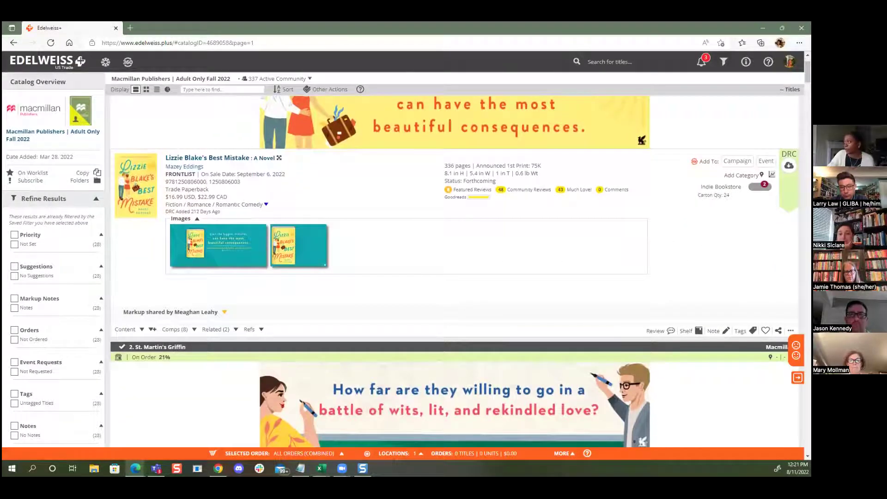
click(741, 175)
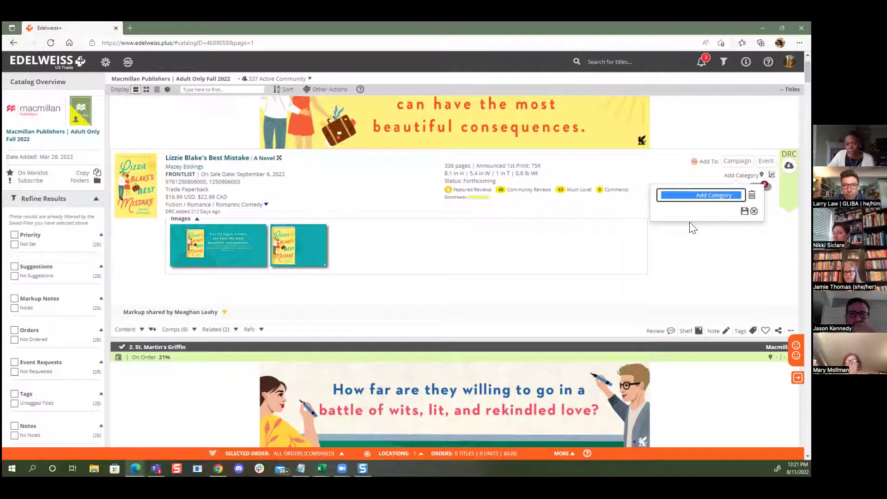
click(715, 260)
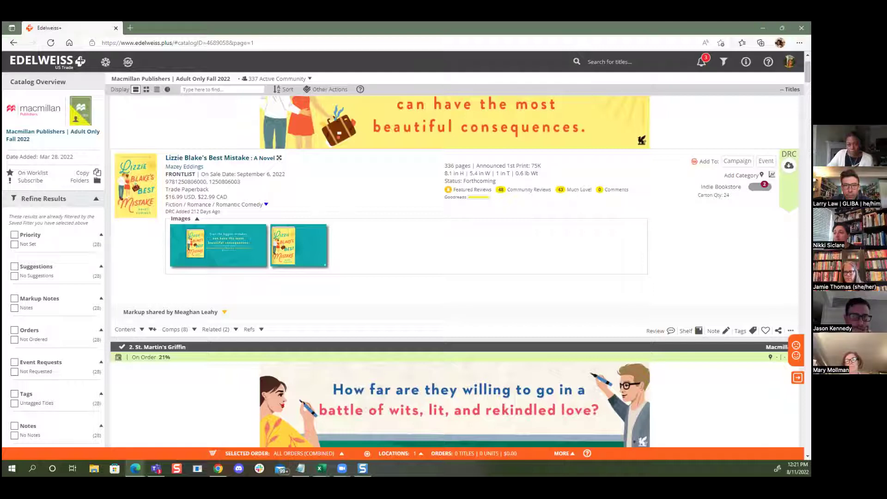
scroll(647, 268, up, 3)
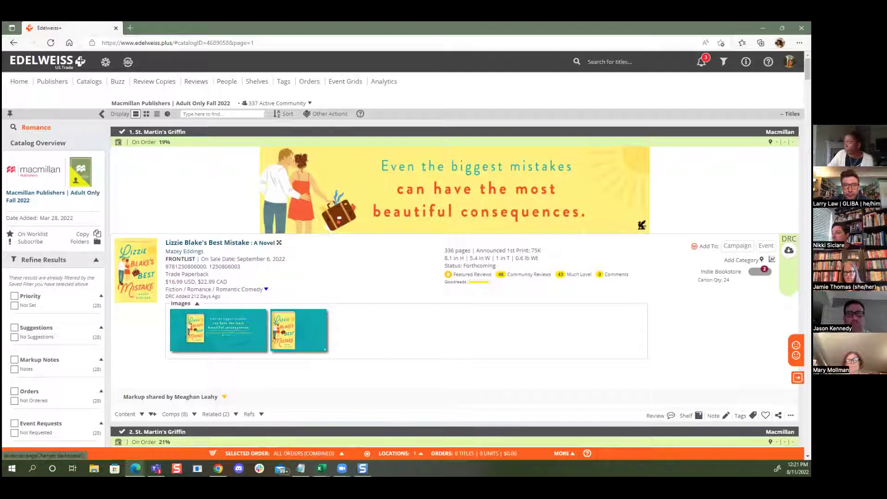
Step: Open the account preferences and examine the category, vendor, publisher and contributor role mappings
click(789, 62)
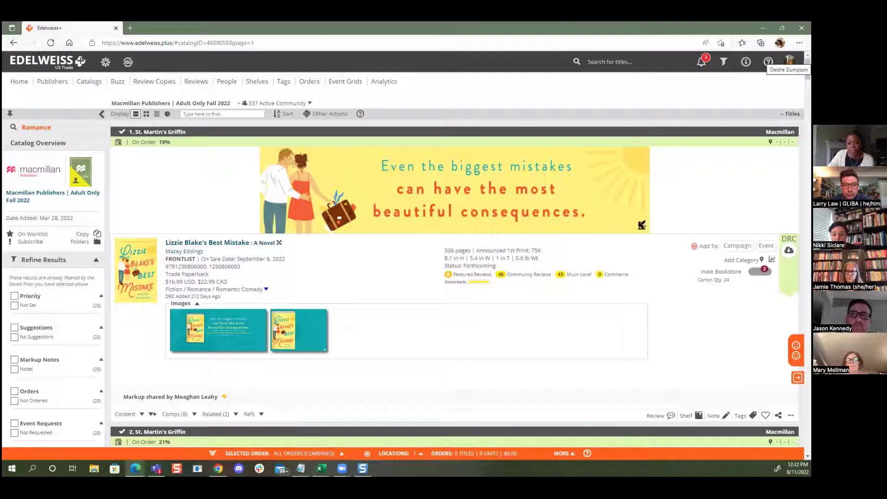
click(790, 60)
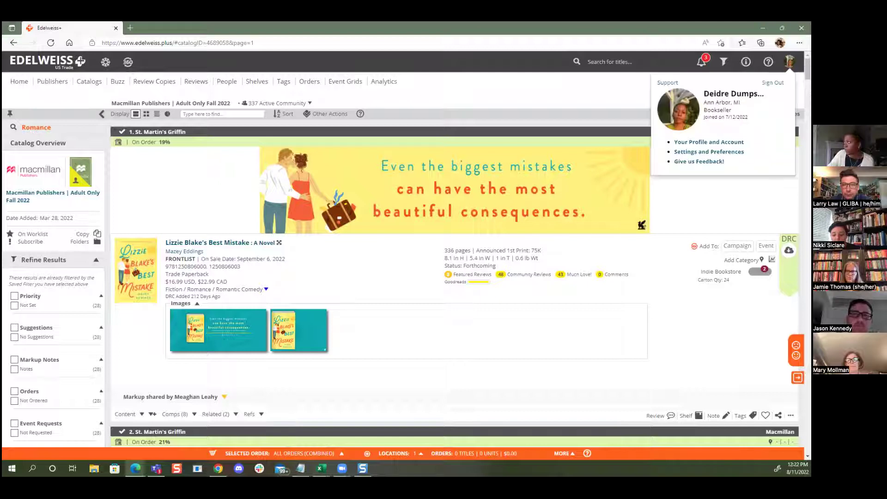
click(706, 154)
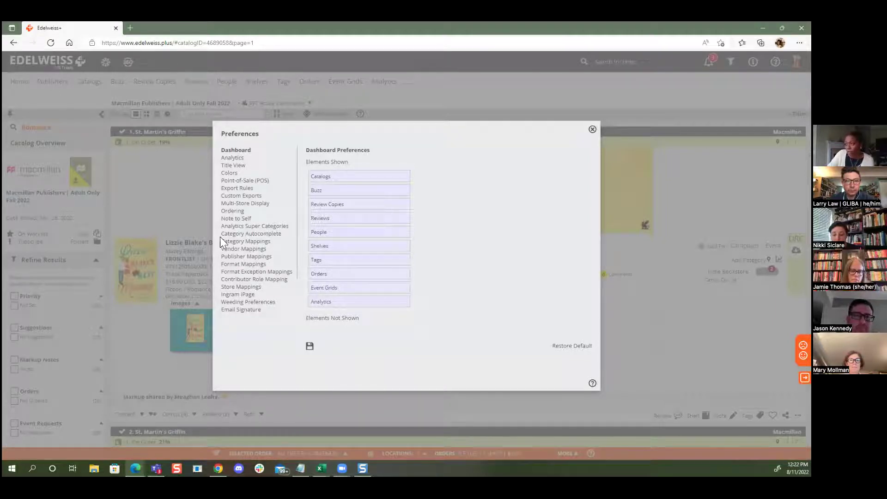
click(242, 243)
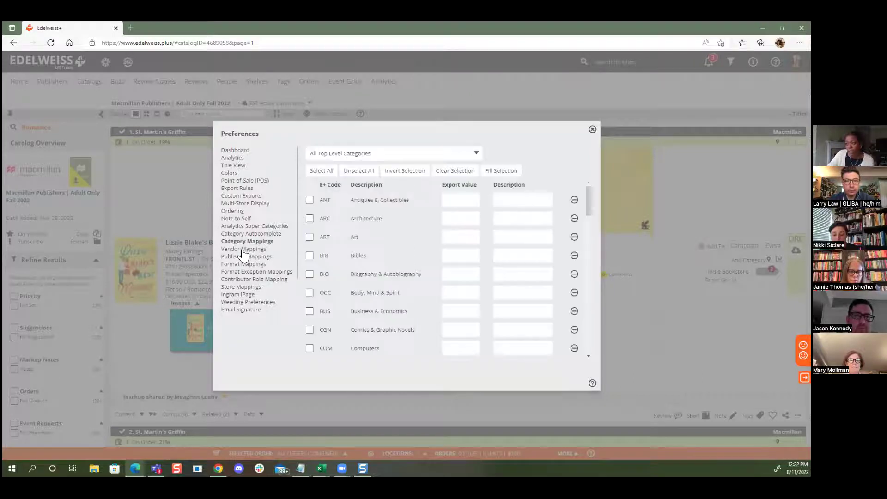
click(243, 249)
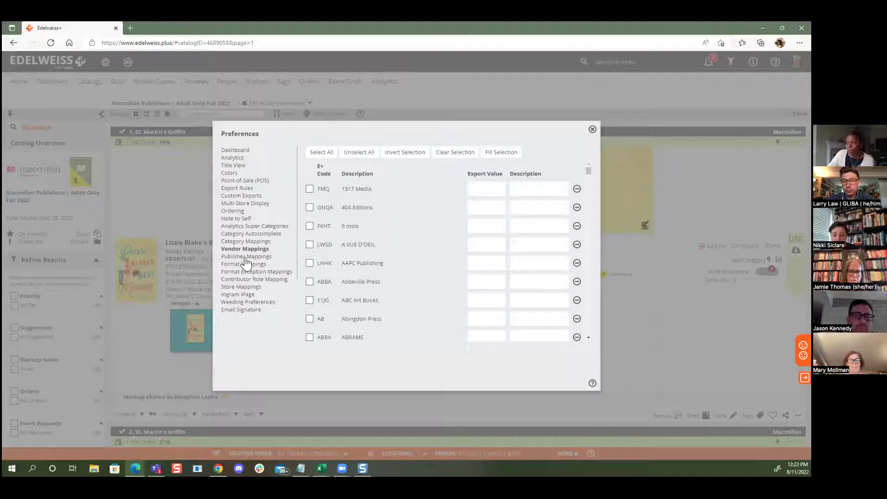
click(245, 257)
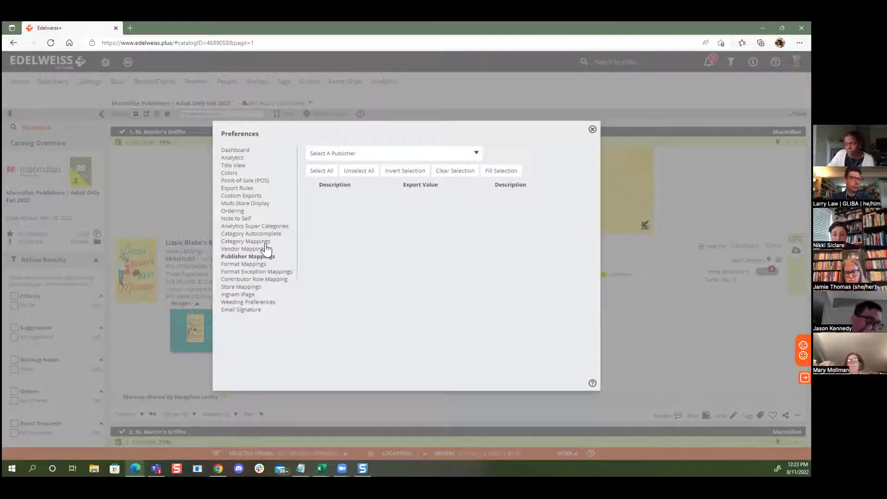
click(257, 280)
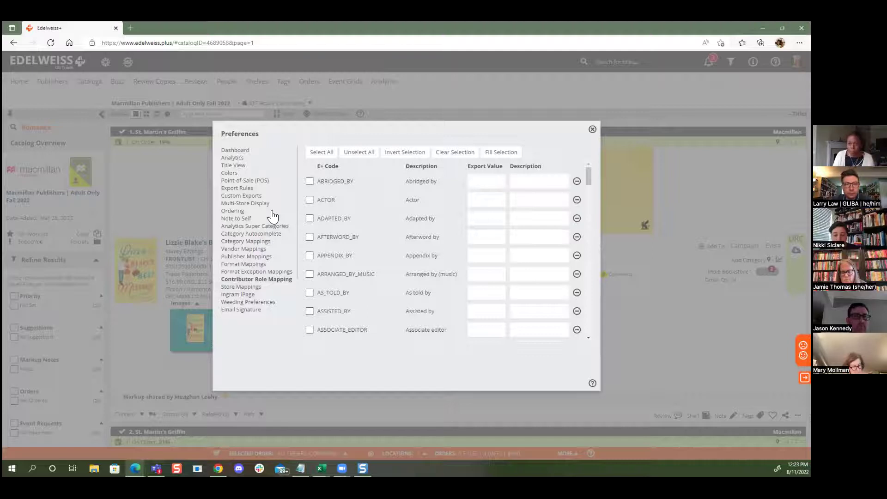
Step: Show the Attribute Mapping Rules in the export rules for the Generic Order Form
click(245, 190)
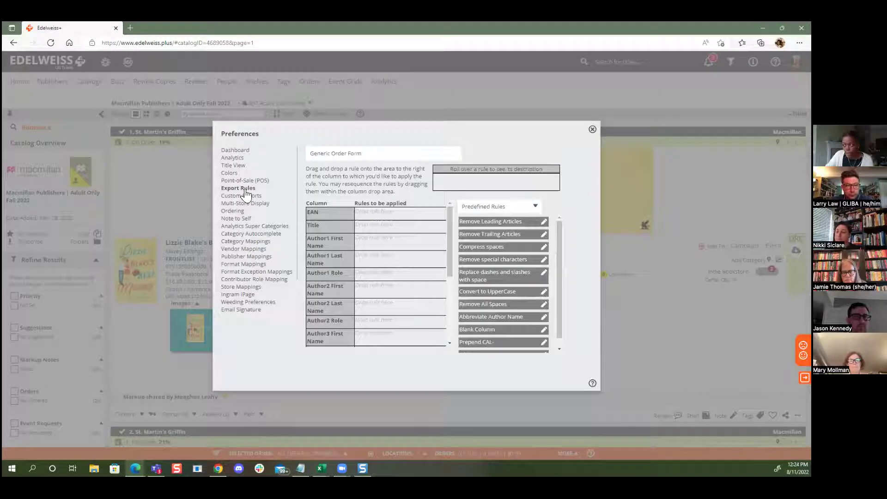
click(514, 206)
click(513, 231)
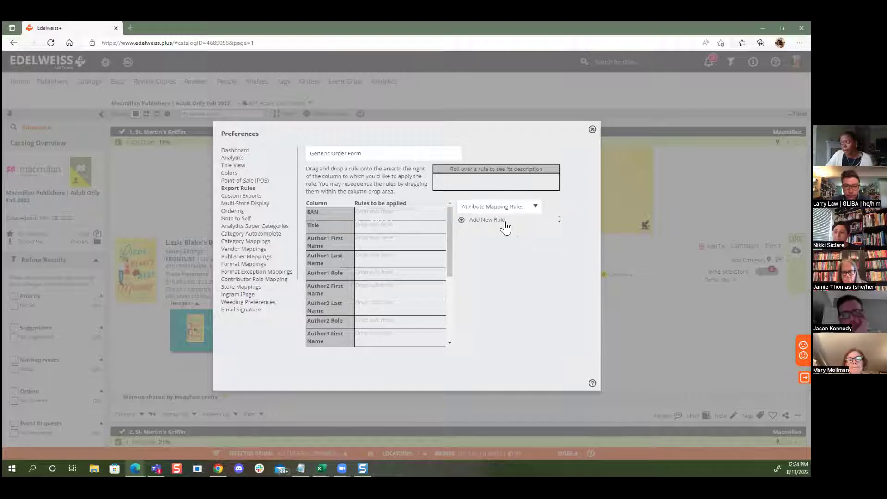
Step: Draft an attribute mapping rule named "jbb" with description "kids board books", then discard it and close the preferences
click(503, 222)
click(321, 205)
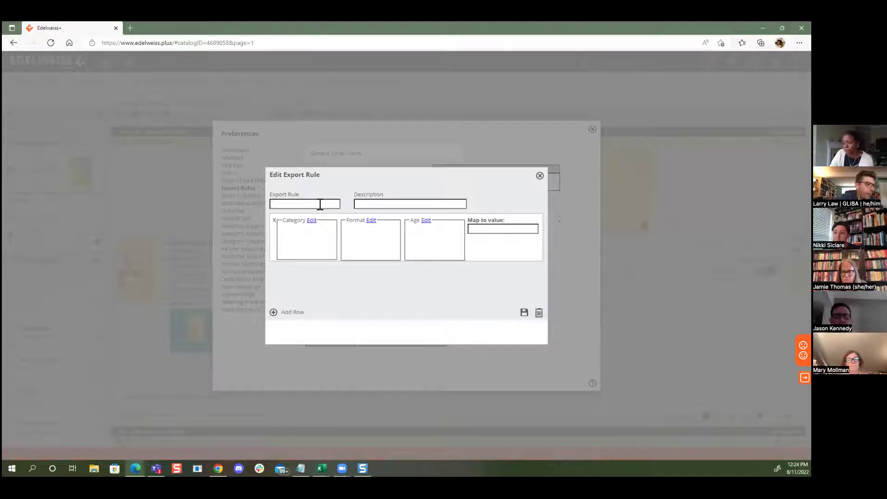
text(jbb)
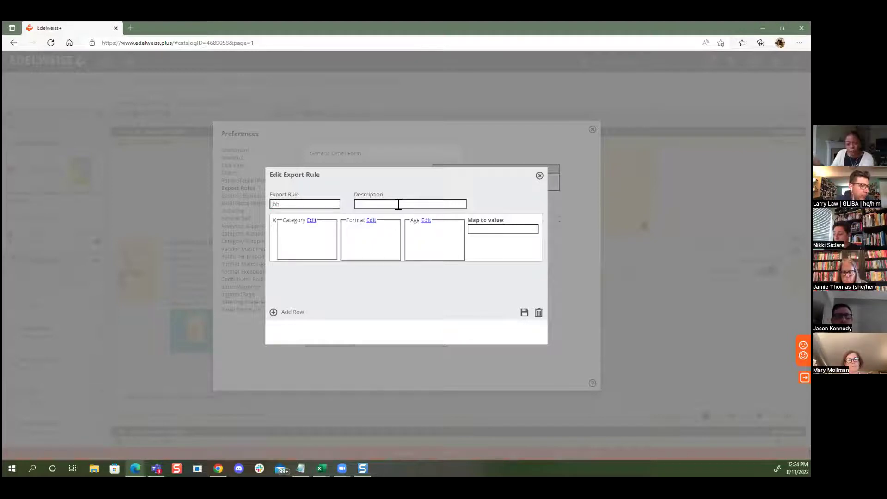
text(kids bo)
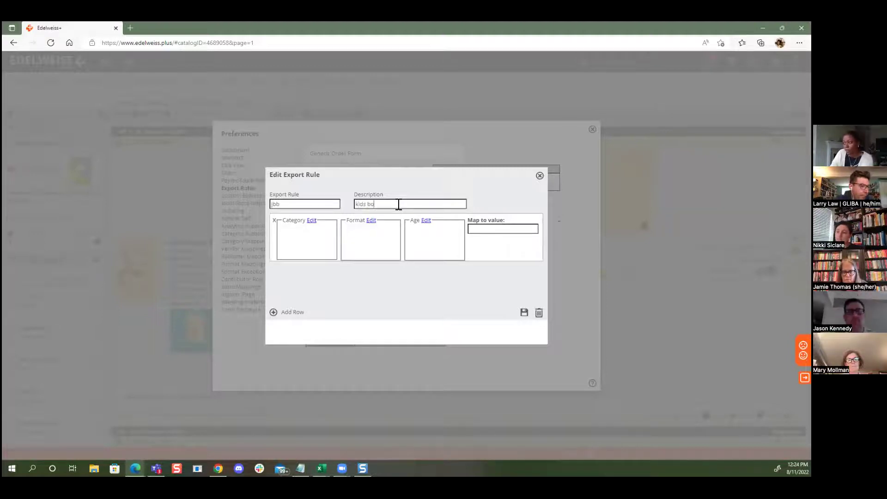
text(ard books)
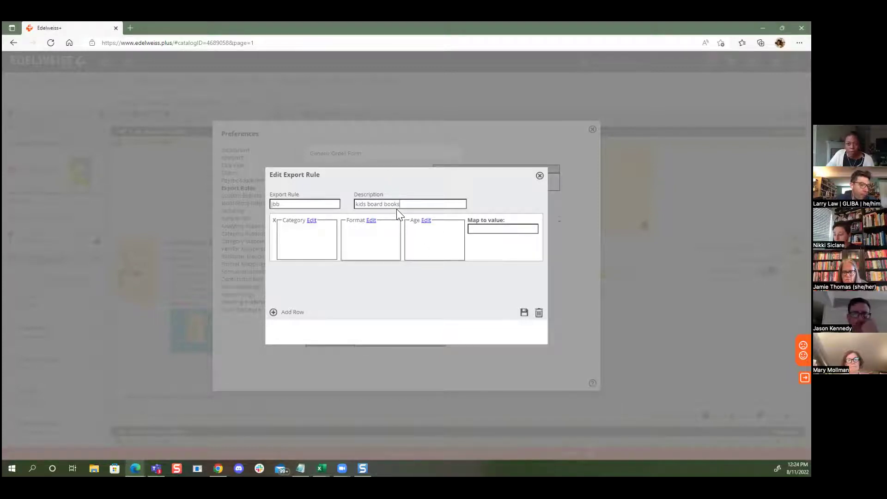
drag(287, 204, 268, 202)
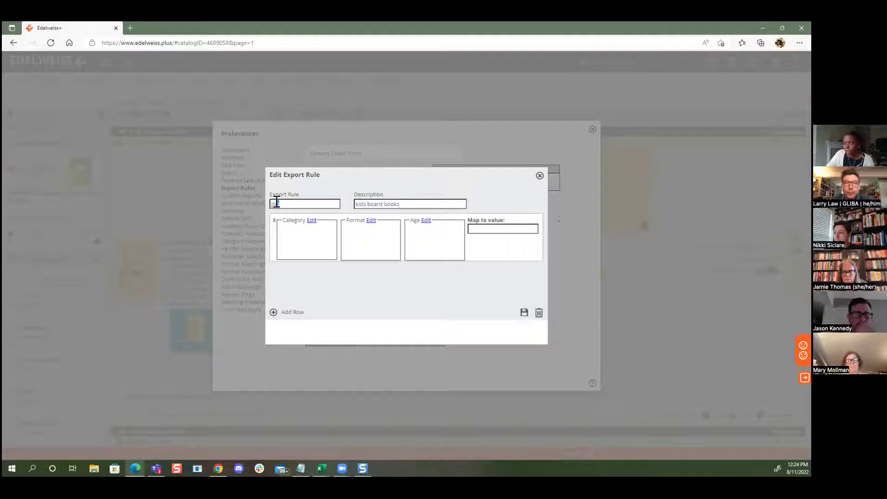
click(338, 185)
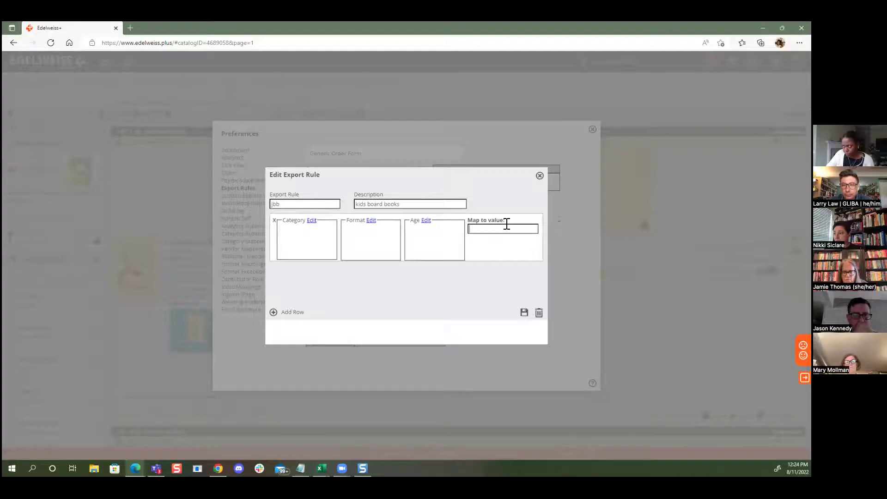
click(489, 233)
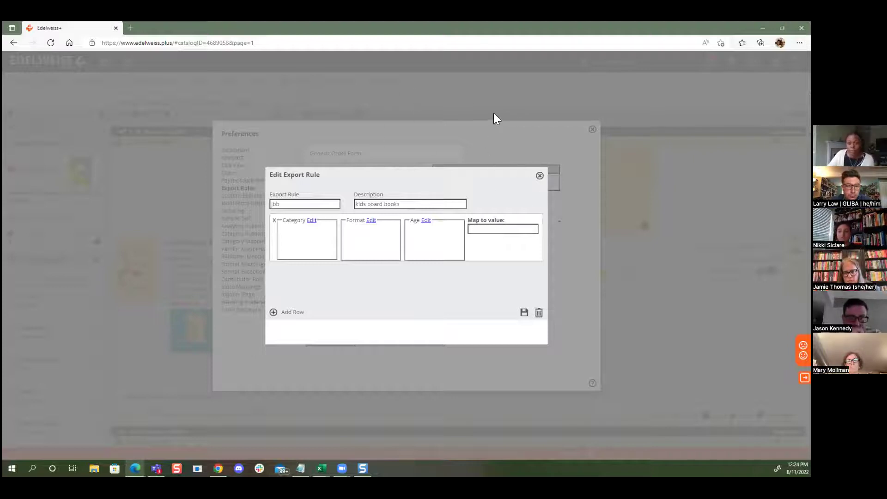
click(540, 176)
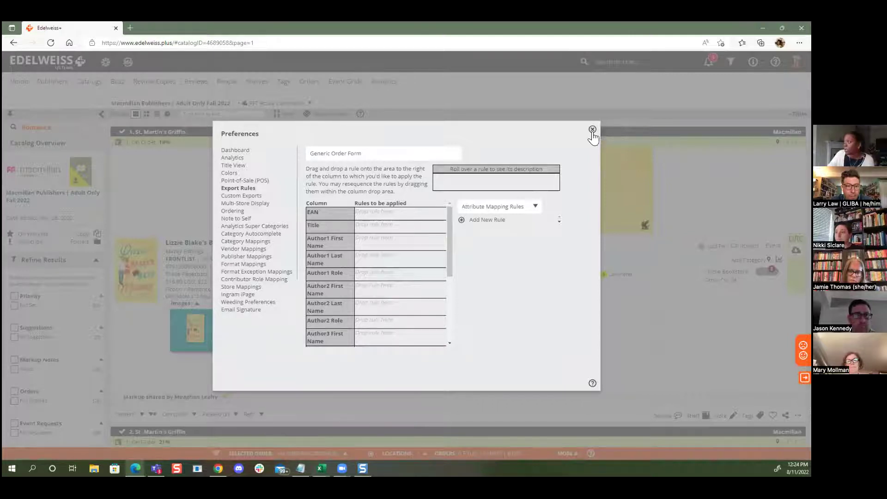
click(592, 131)
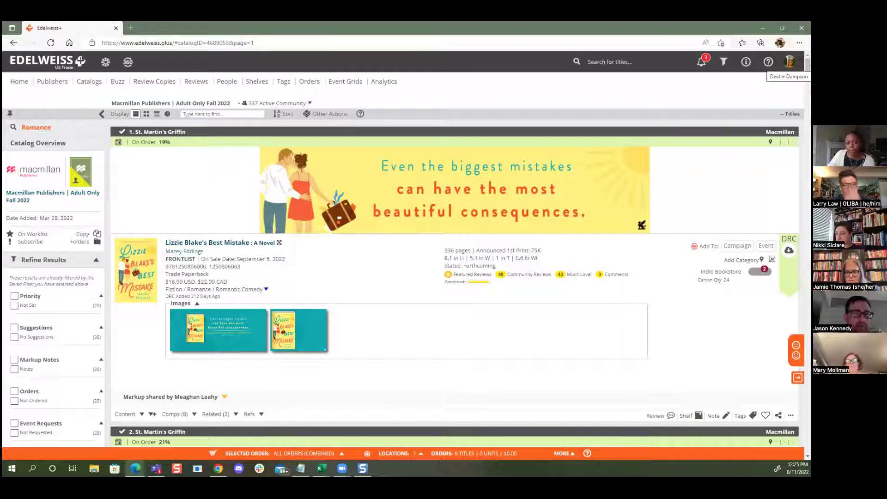
Step: Reopen the account preferences to show the Attribute Mapping Rules for the Generic Order Form's export rules, and close them
click(789, 61)
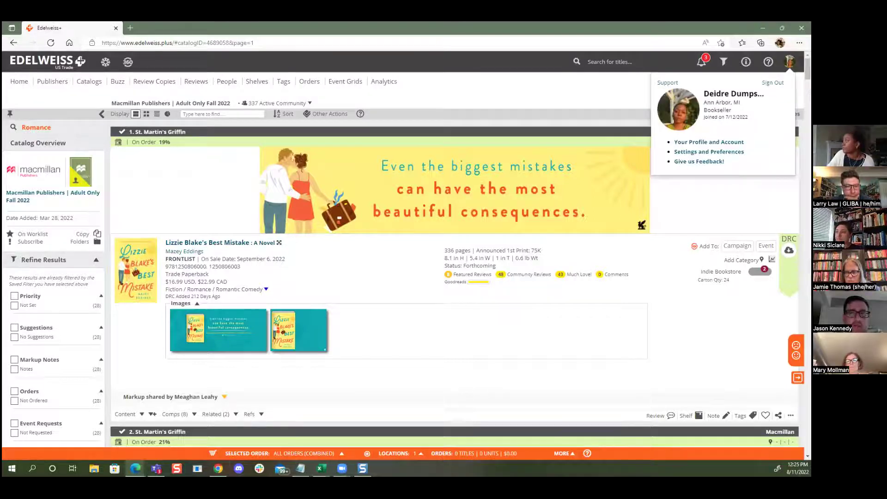
click(709, 152)
click(241, 189)
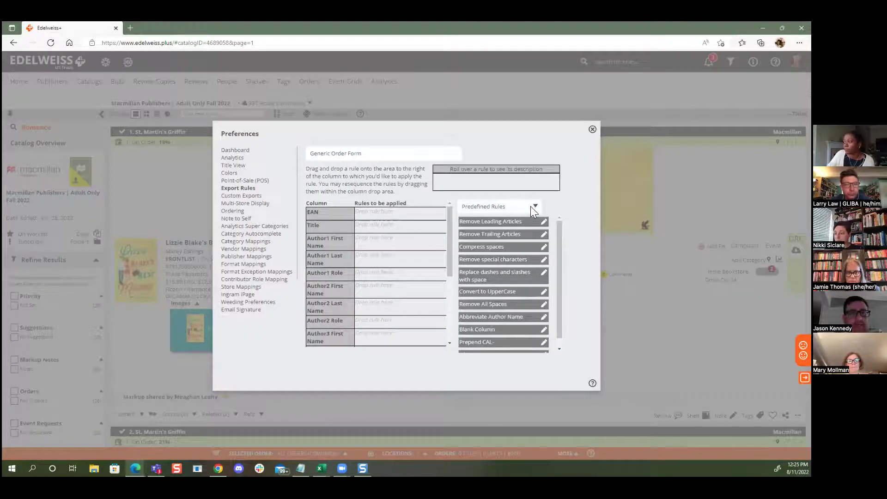
click(531, 207)
click(508, 232)
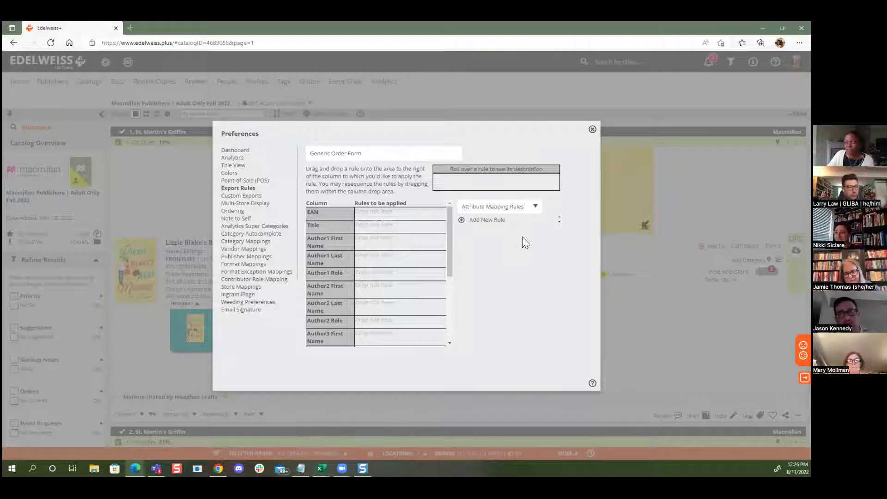
click(592, 129)
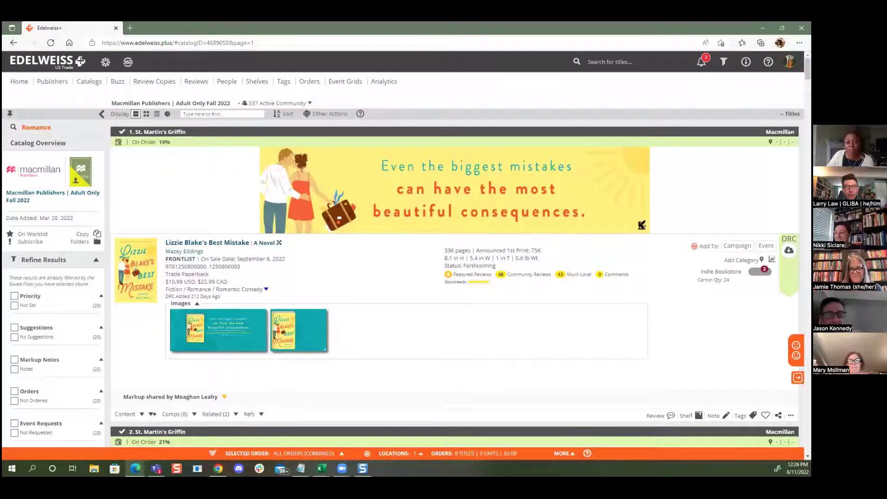
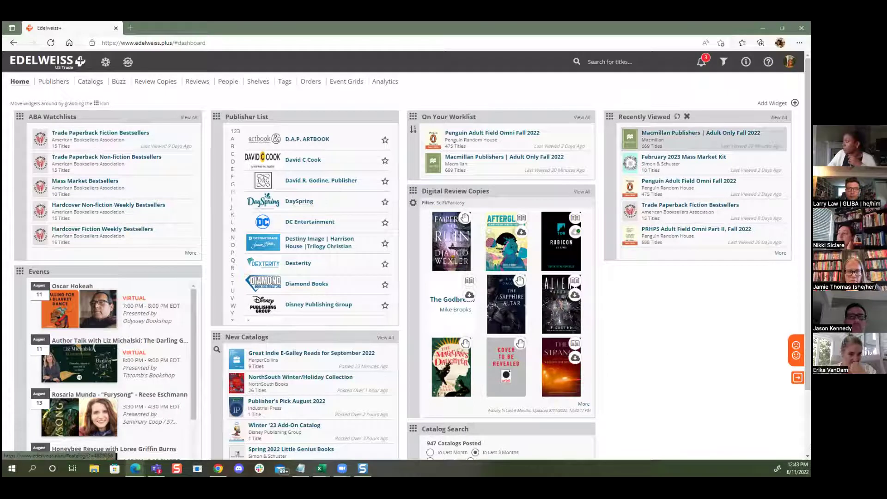
Step: Open the recently viewed Macmillan Publishers | Adult Only Fall 2022 catalog and clear its Romance filter
click(700, 133)
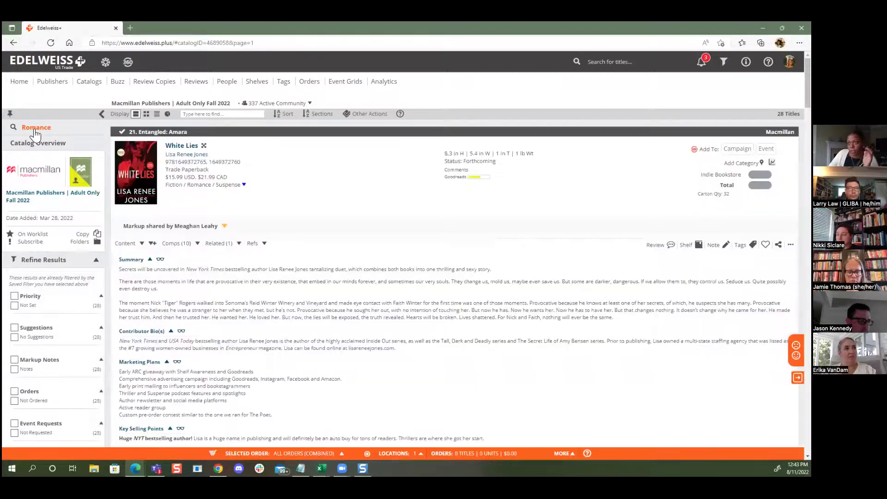
click(36, 129)
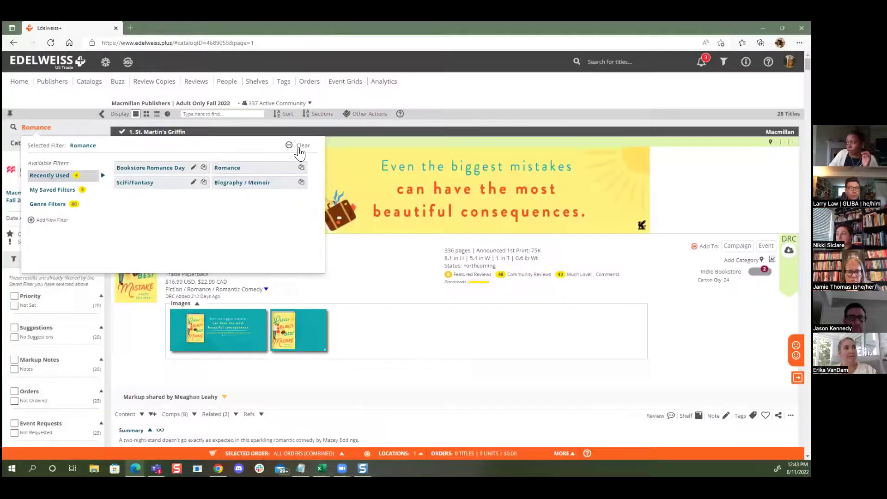
click(300, 146)
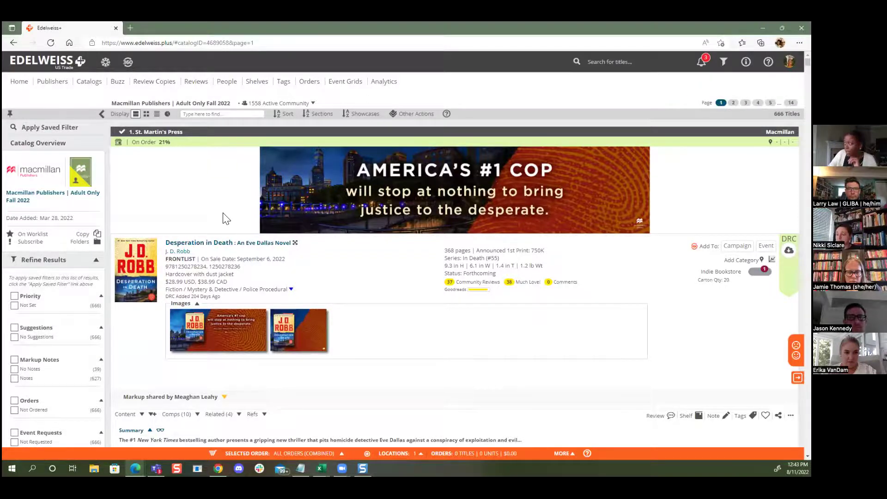
Step: View the expanded title details of the St. Martin's Press hardcover Desperation in Death and close them
scroll(222, 216, down, 1)
scroll(222, 216, down, 1)
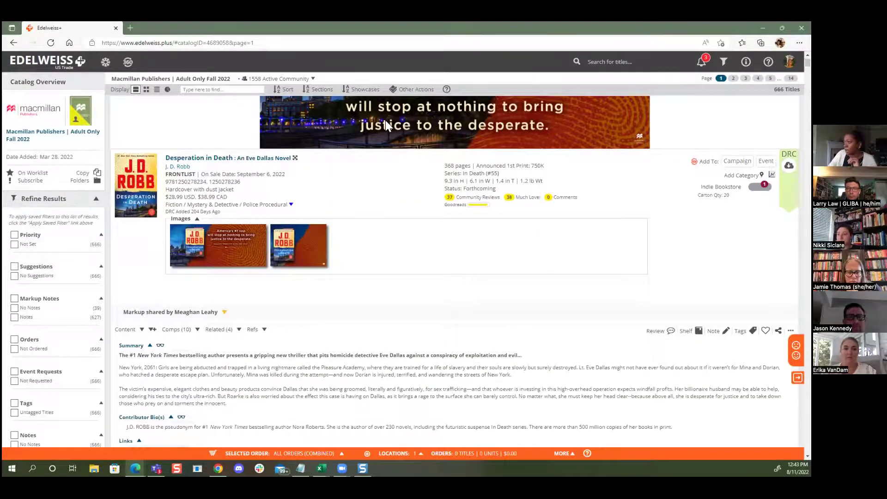
scroll(116, 242, up, 1)
scroll(295, 237, up, 1)
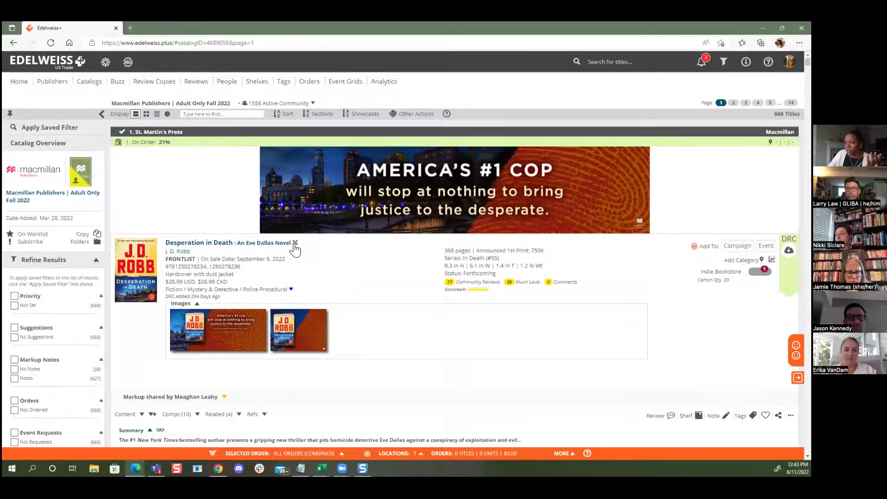
click(294, 243)
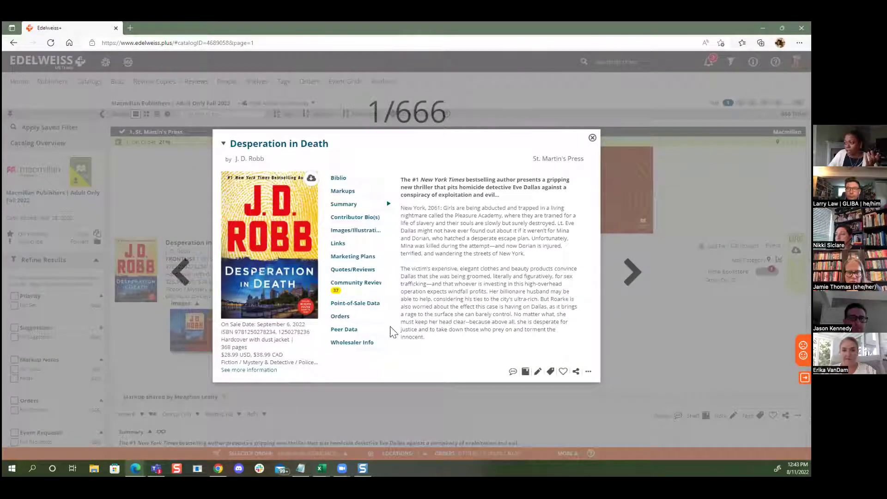
click(592, 138)
Step: Show the comparable titles for the hardcover Desperation in Death and review the list alongside the title's details
scroll(593, 161, down, 5)
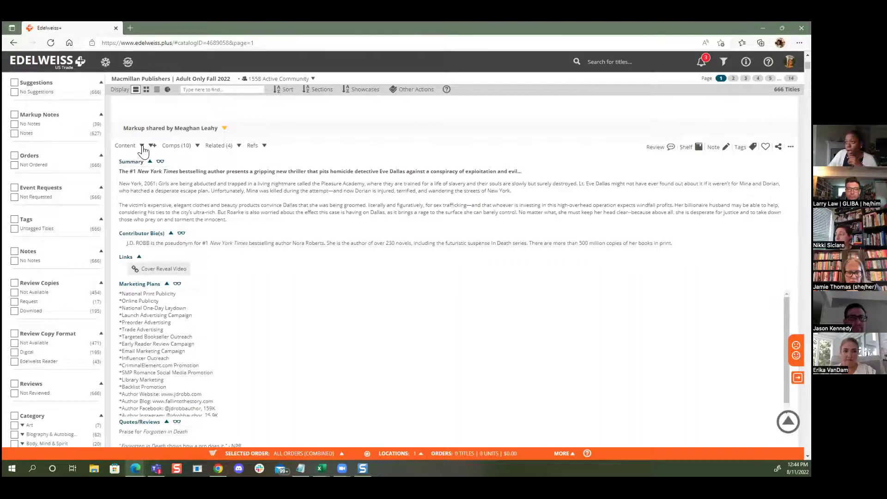
click(142, 146)
click(197, 146)
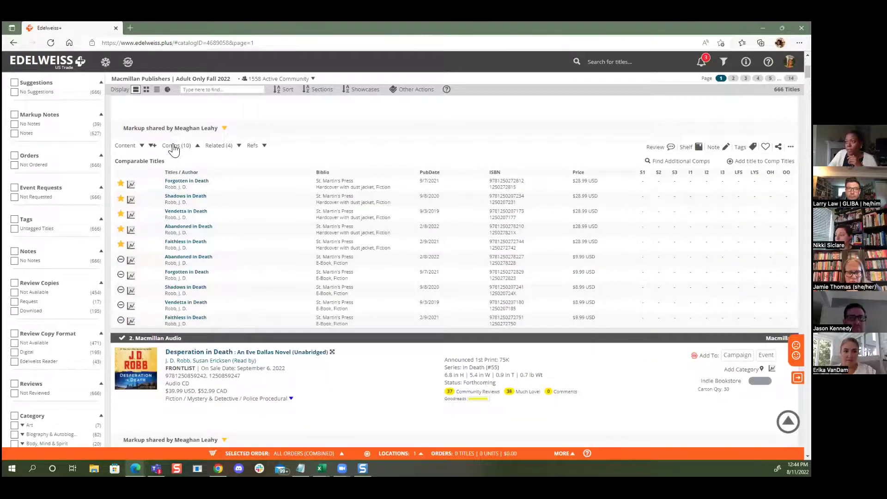
scroll(204, 178, down, 2)
scroll(153, 210, up, 3)
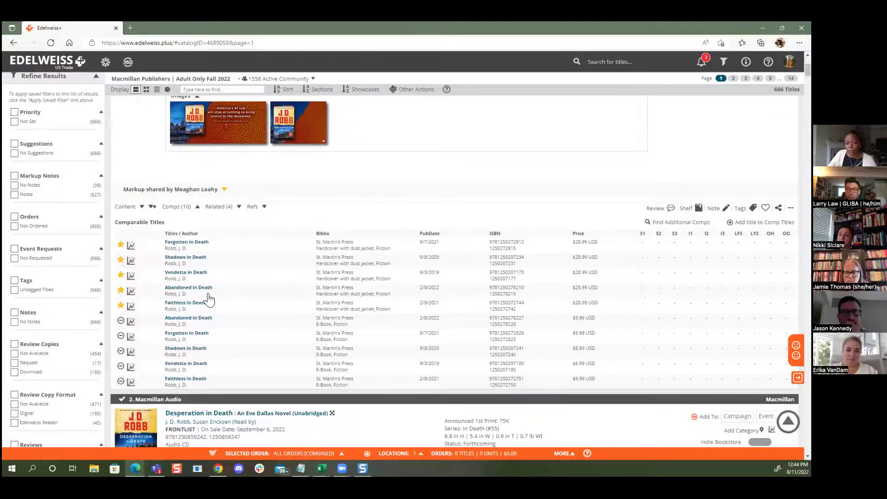
scroll(556, 306, up, 5)
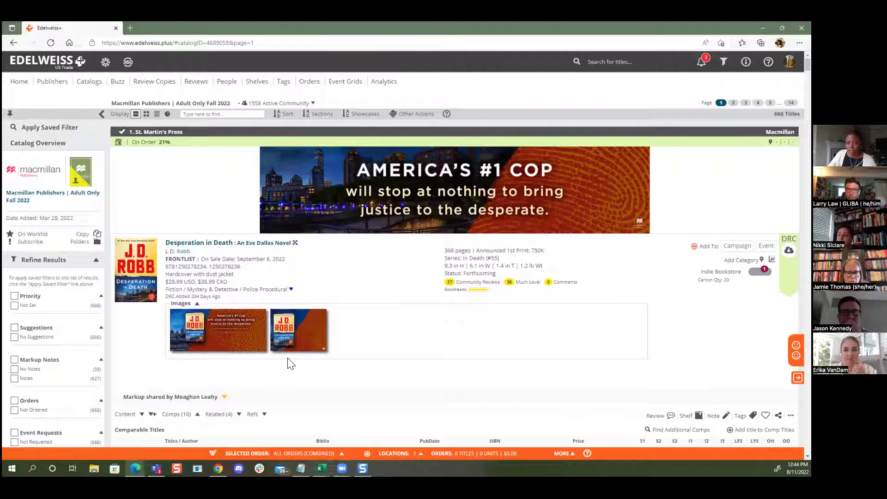
scroll(463, 346, down, 5)
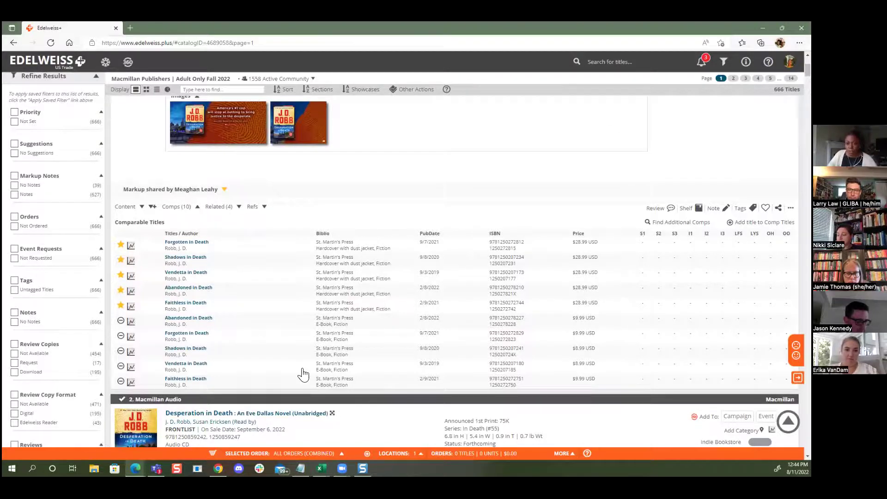
scroll(296, 365, up, 5)
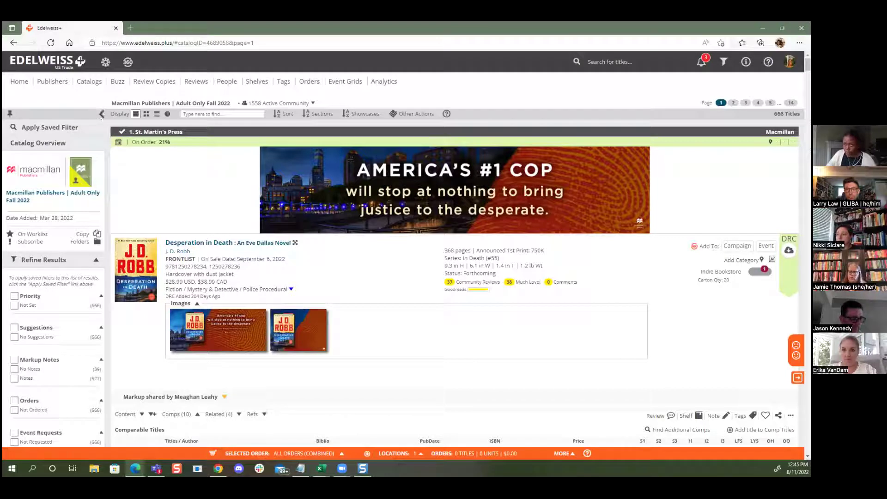
Step: Add the Analytics Shelf Report widget to the home dashboard and view the full report for Indie Bookstore
click(20, 82)
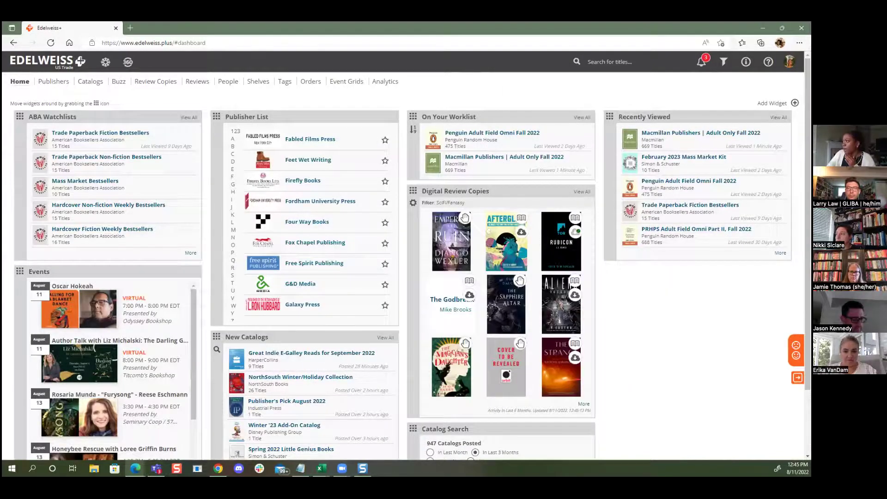
click(795, 103)
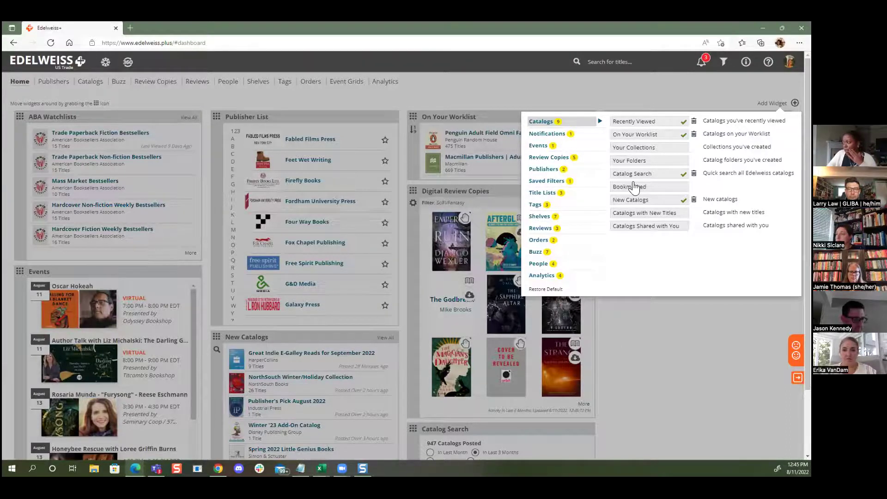
click(560, 277)
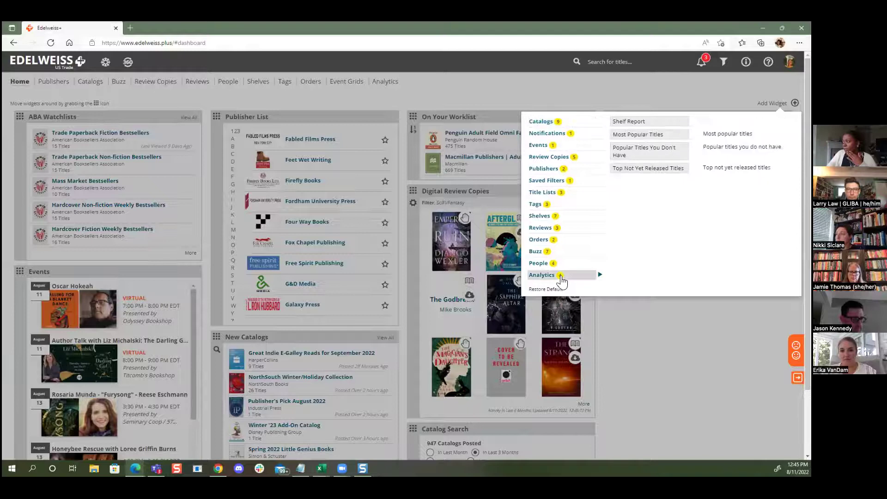
click(645, 121)
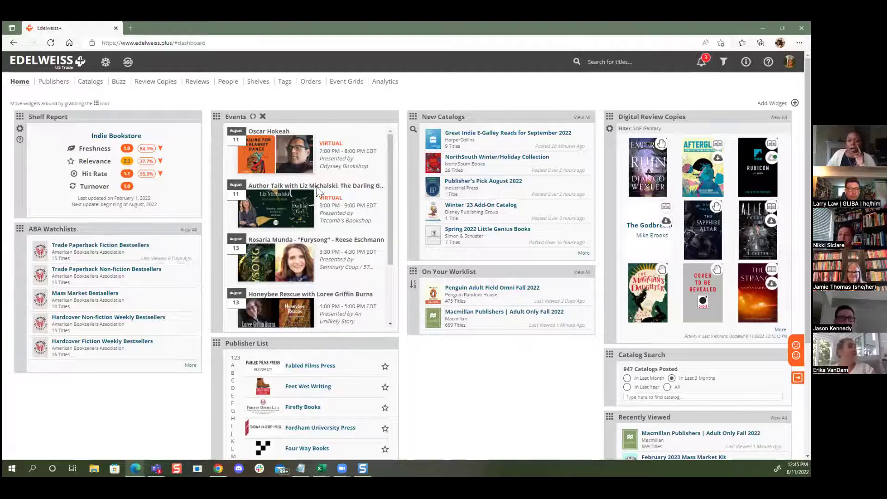
click(118, 139)
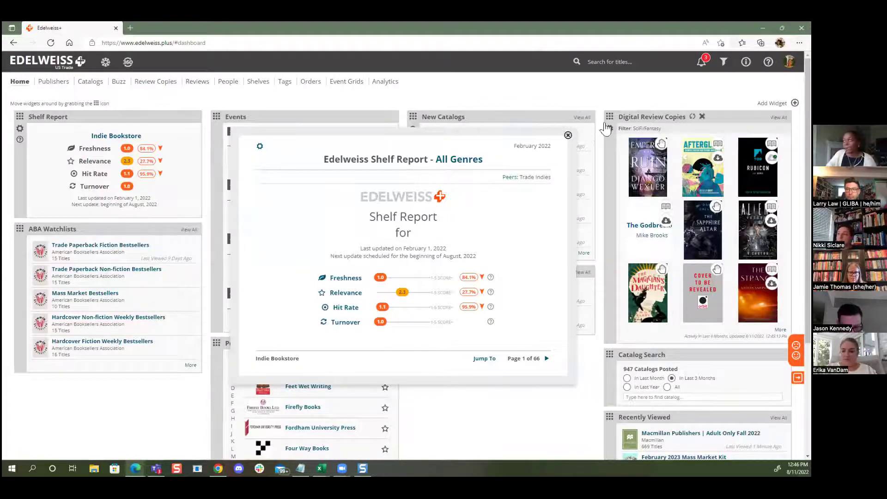
click(567, 135)
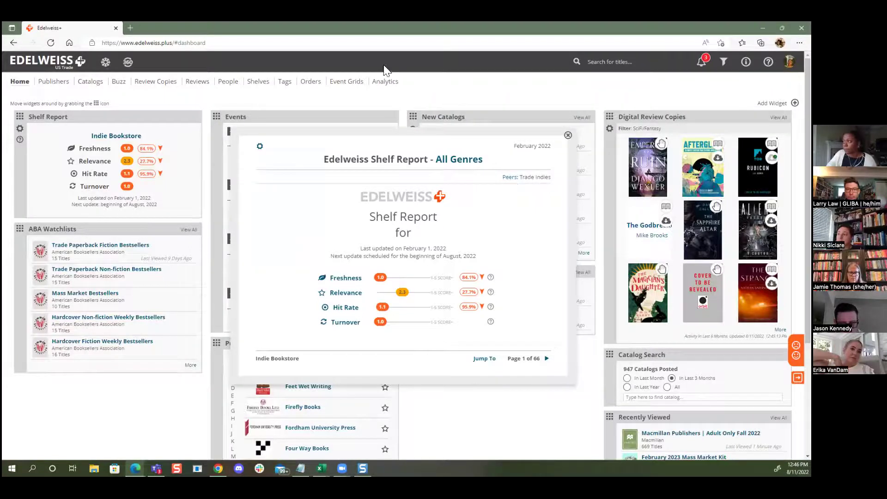
Step: Open the Analytics dashboard and examine its widgets from Most Popular Titles and Stock Analysis through Historical Overview and Catalog Analysis
click(386, 81)
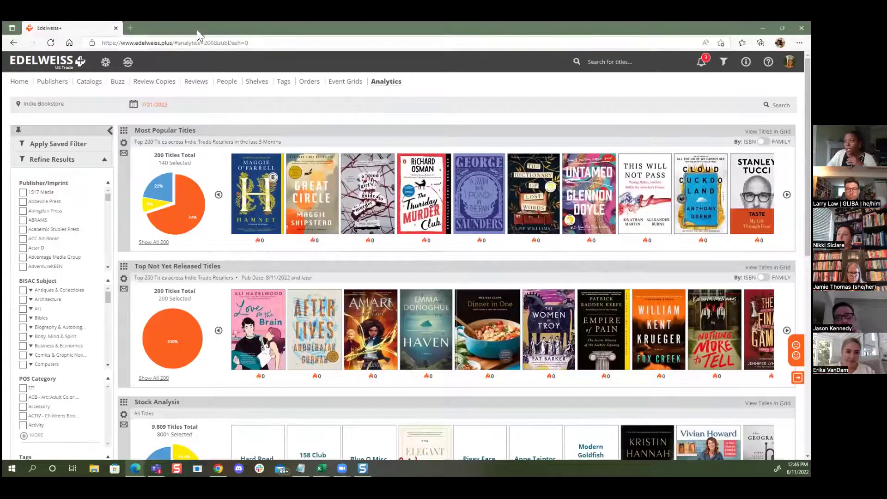
scroll(206, 319, down, 1)
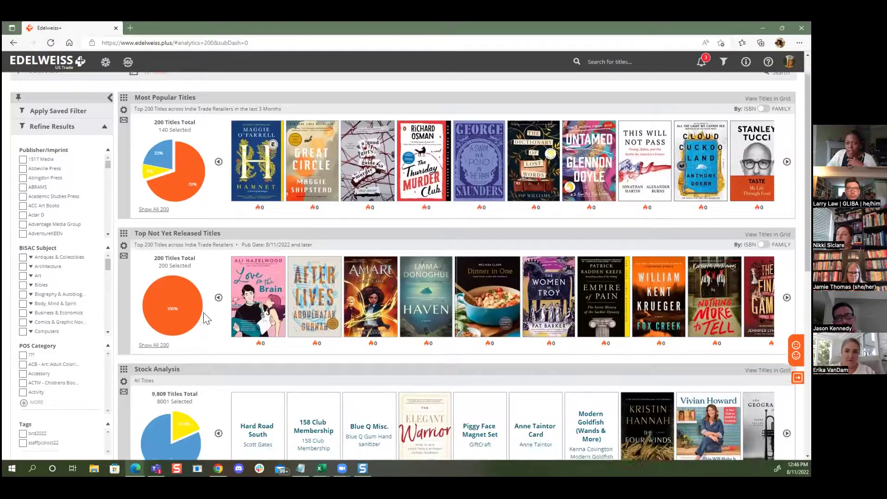
scroll(241, 423, down, 6)
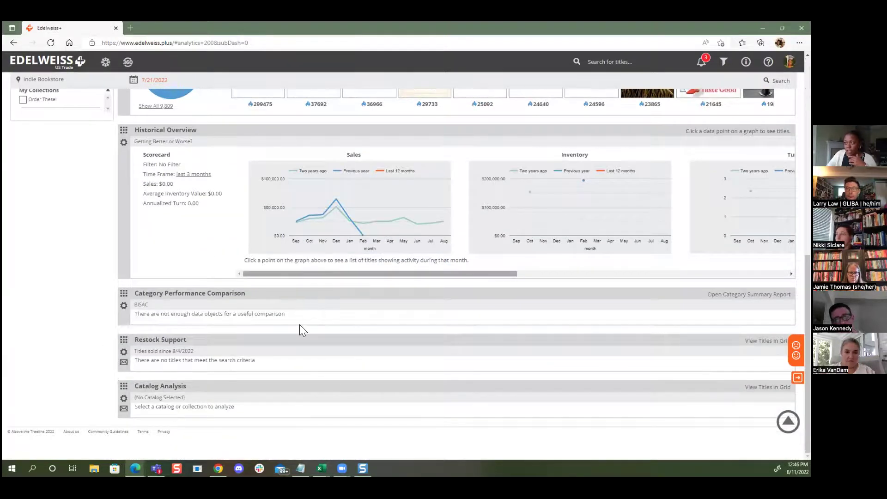
scroll(300, 324, up, 15)
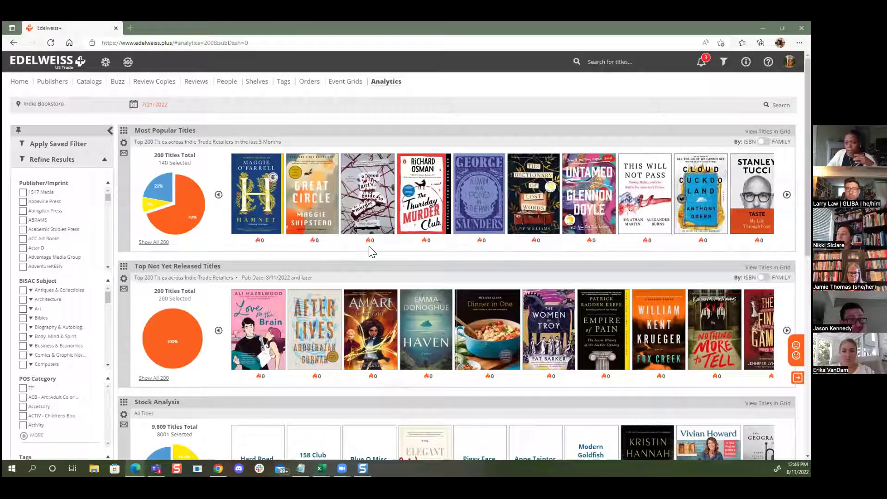
scroll(315, 258, down, 1)
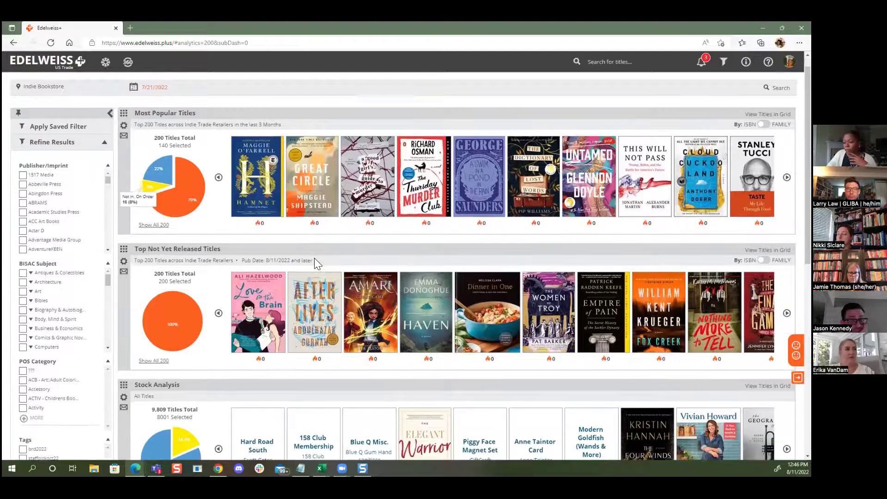
scroll(314, 257, up, 1)
scroll(223, 137, down, 2)
scroll(223, 137, down, 5)
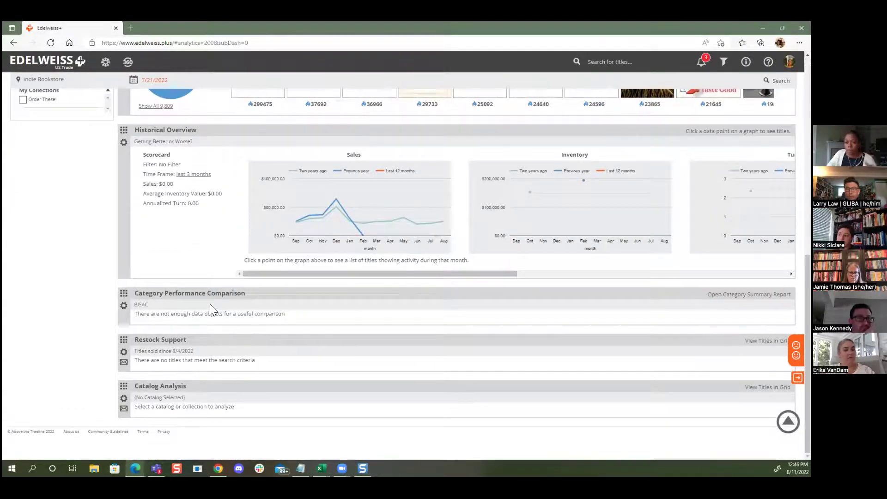
scroll(210, 304, up, 4)
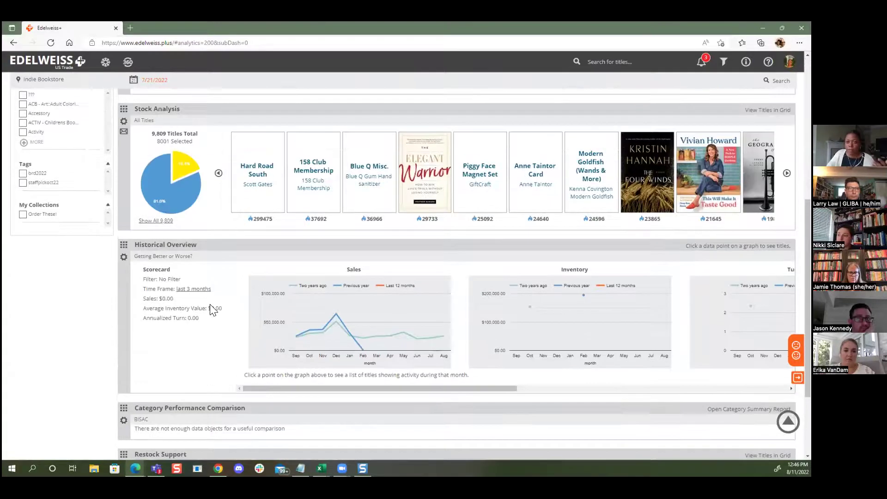
scroll(210, 309, up, 4)
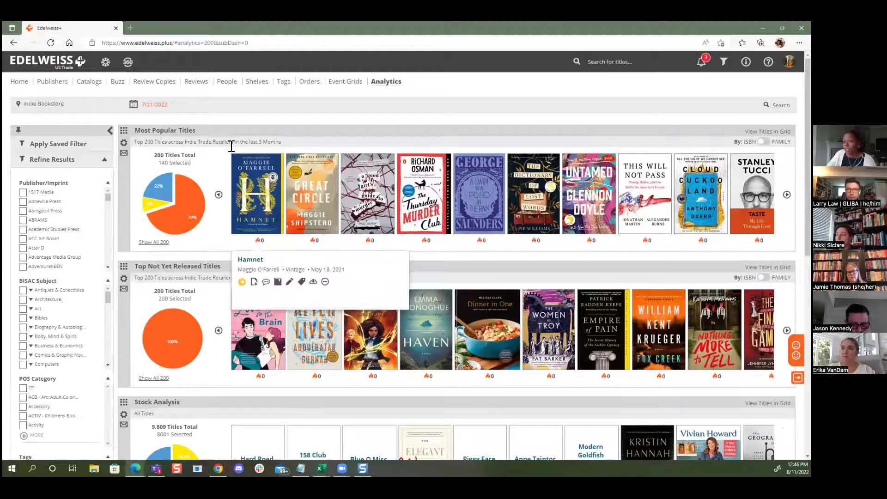
scroll(291, 347, down, 2)
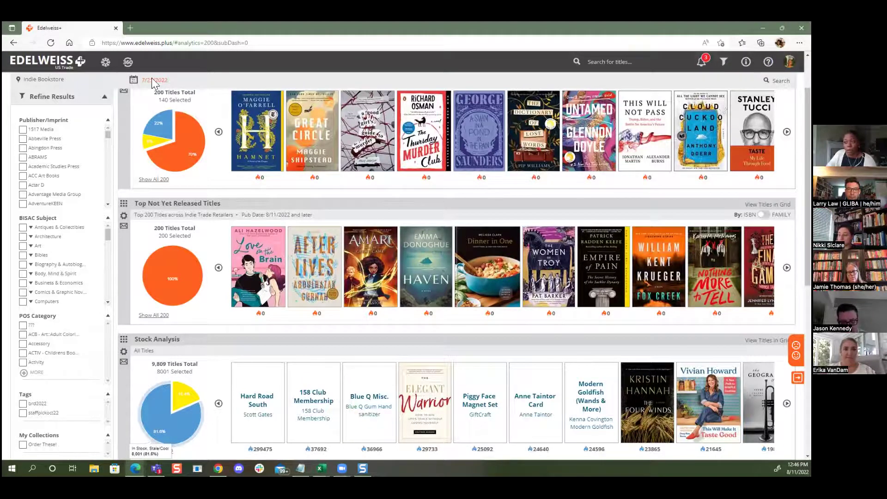
scroll(226, 326, down, 4)
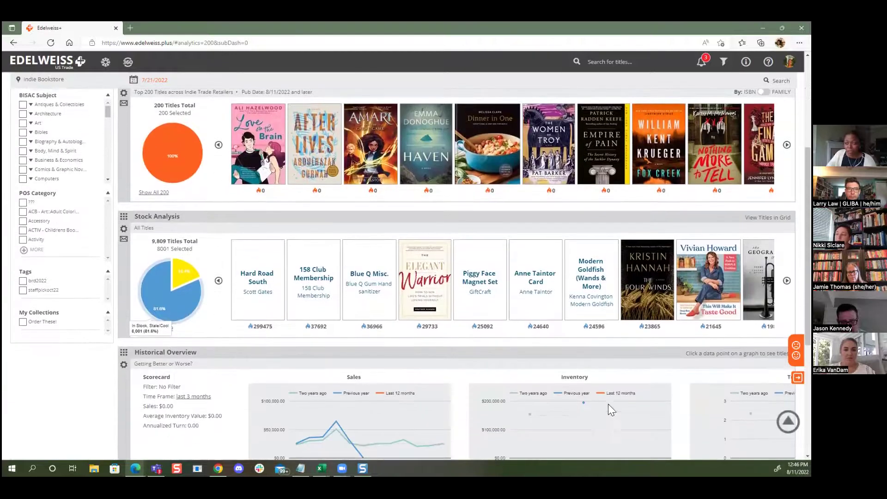
scroll(625, 341, down, 2)
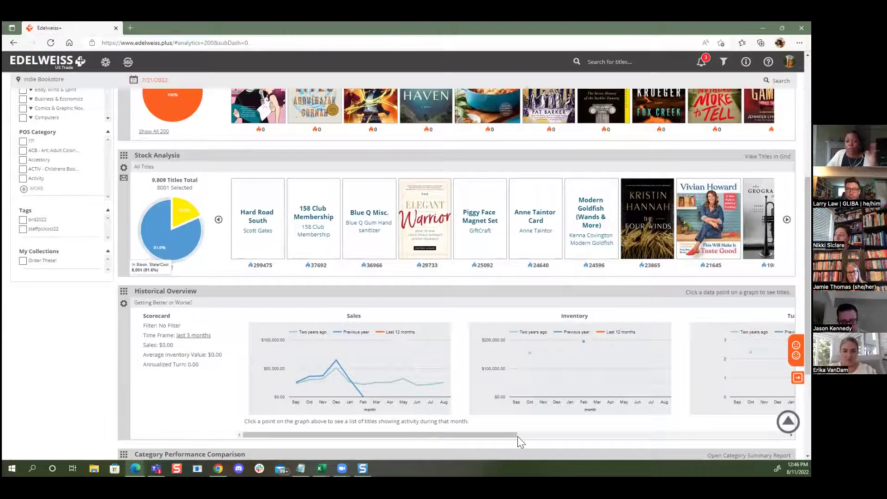
scroll(469, 397, down, 4)
scroll(470, 396, down, 2)
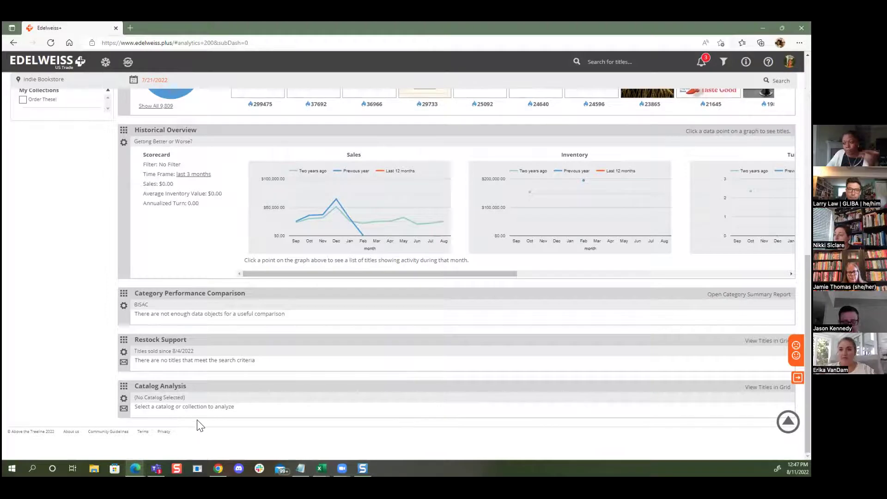
scroll(200, 425, up, 10)
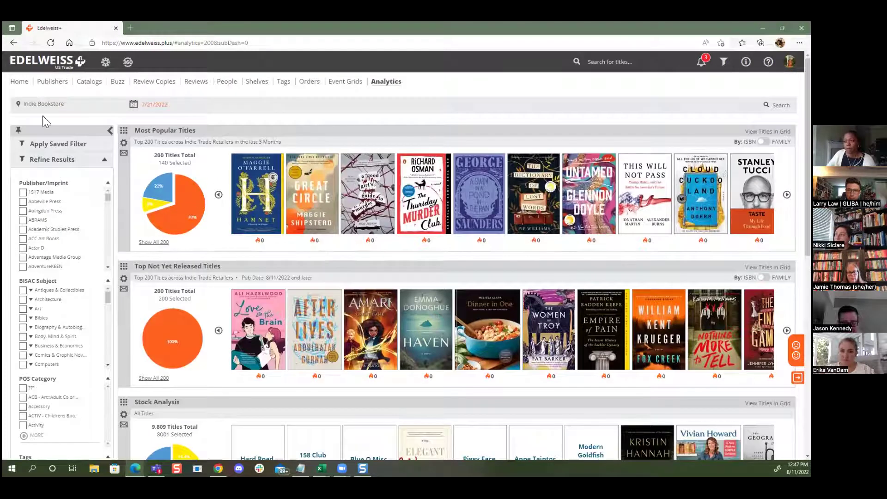
Step: Switch from the home dashboard to Edelweiss360 to view its campaigns and upcoming events, and return to Edelweiss+
click(26, 83)
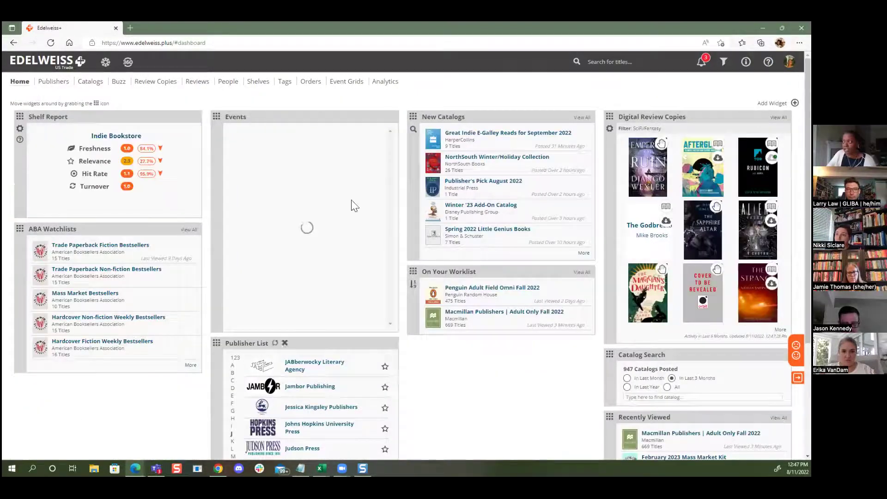
click(134, 66)
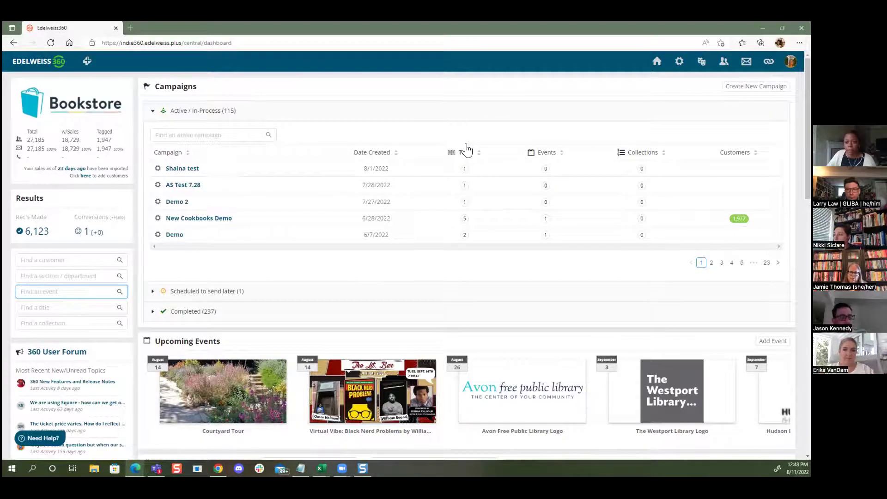
click(93, 64)
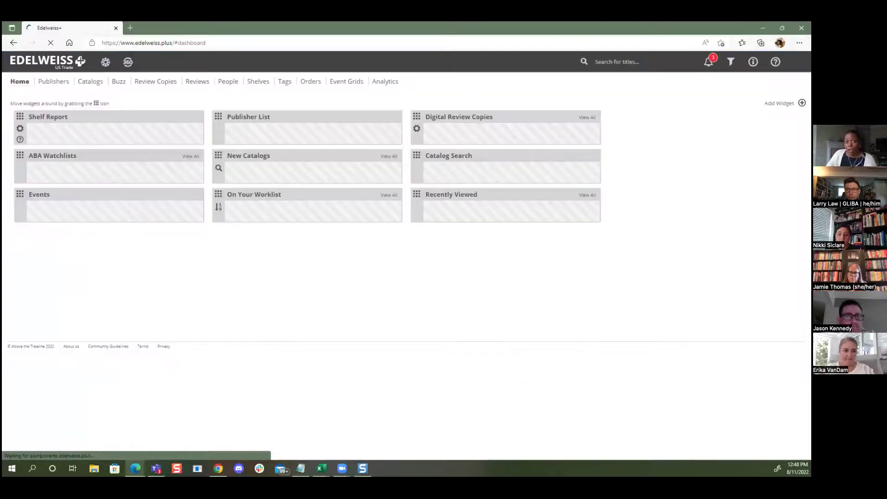